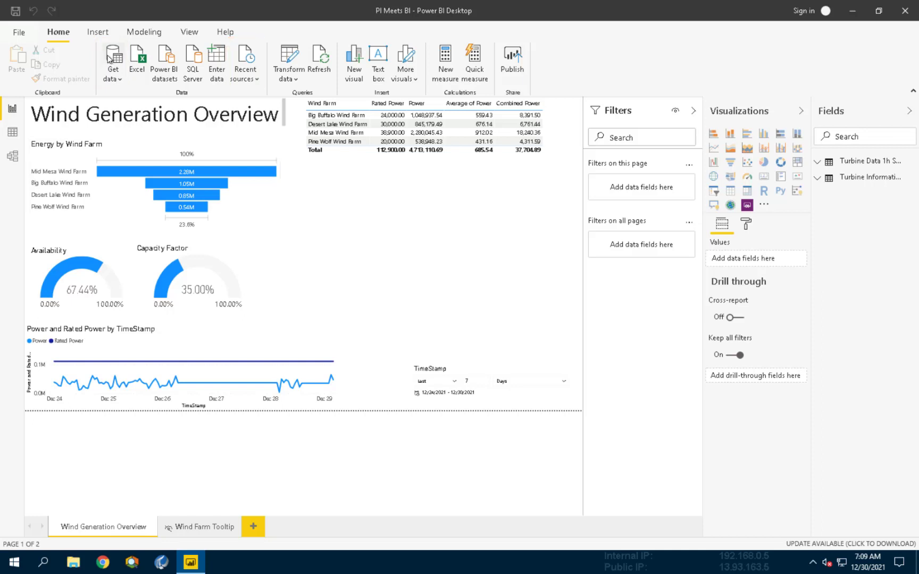
# - Choose SQL Server database from the Database sources in Get data and connect
pyautogui.click(109, 59)
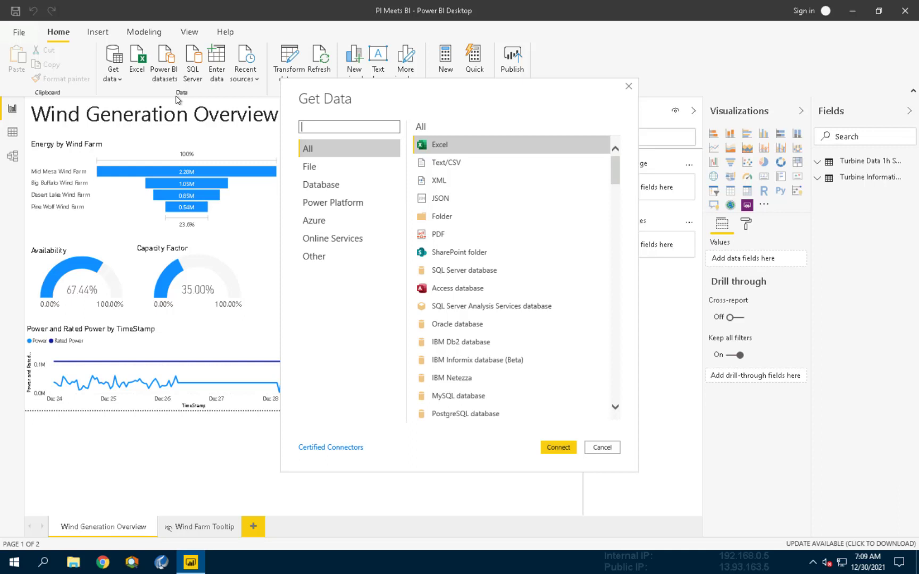
pyautogui.click(314, 189)
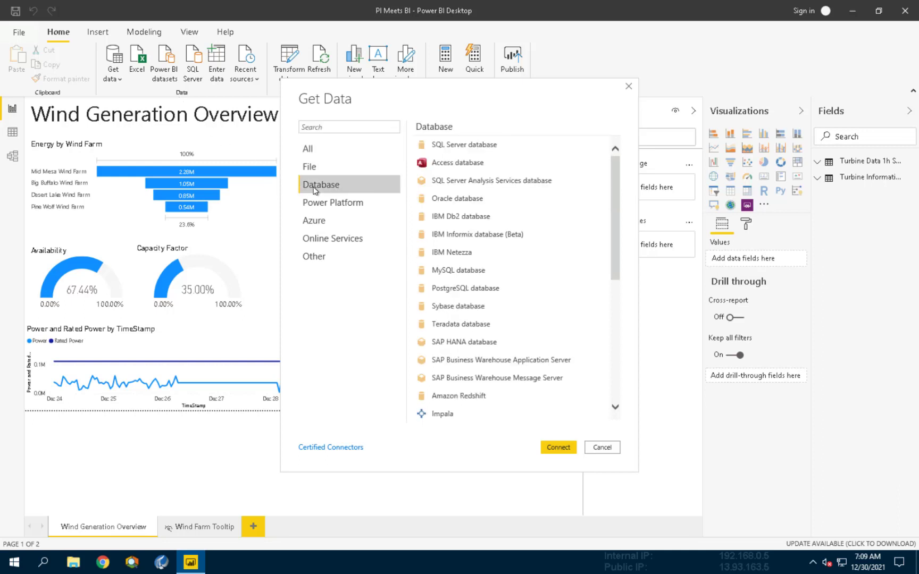
pyautogui.click(454, 145)
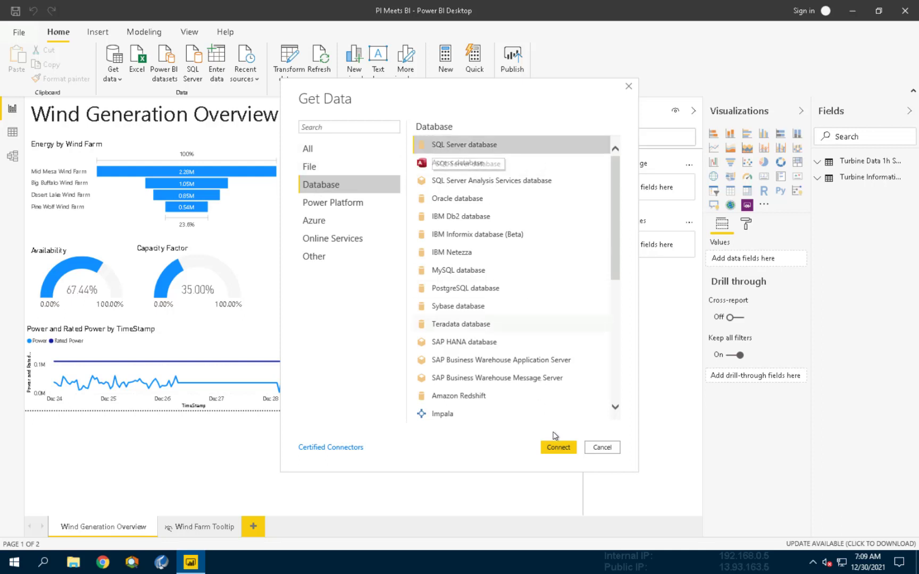
pyautogui.click(557, 447)
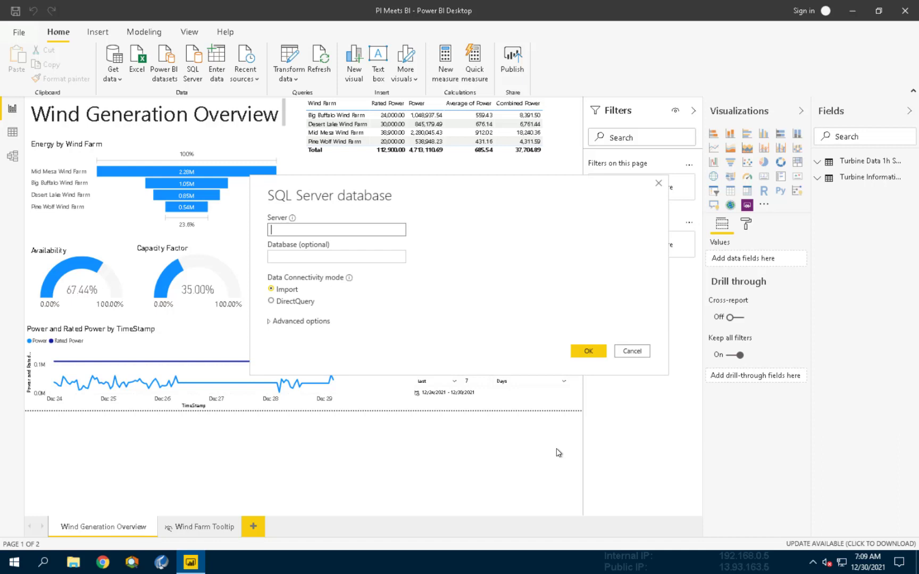
# - Connect to server PISRV01, database PI_World, in Import mode
pyautogui.write('PISRV01')
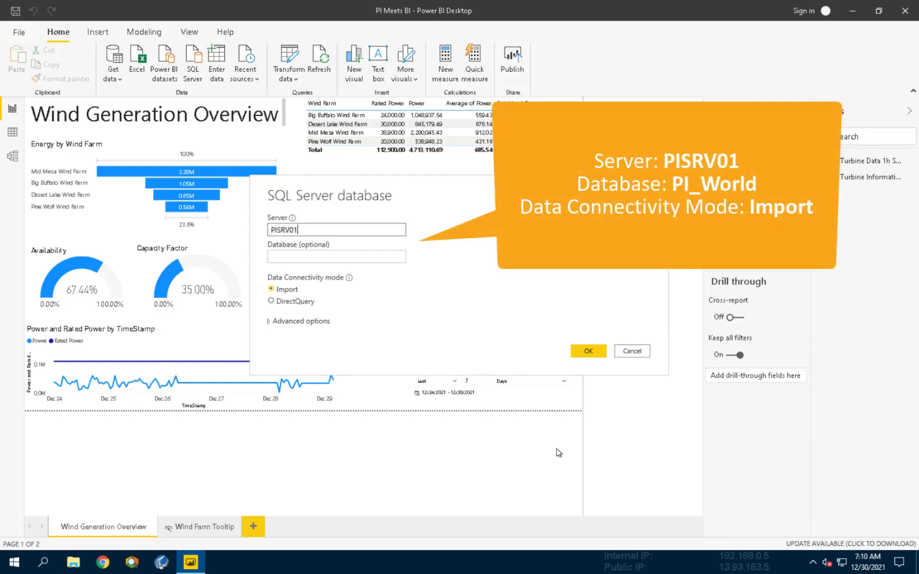
pyautogui.click(382, 257)
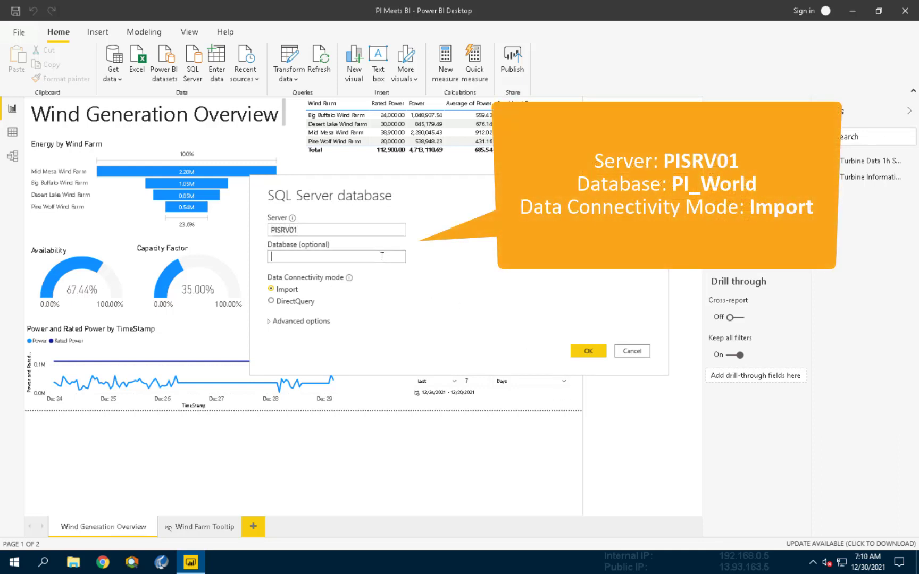
pyautogui.write('PI_World')
pyautogui.click(585, 353)
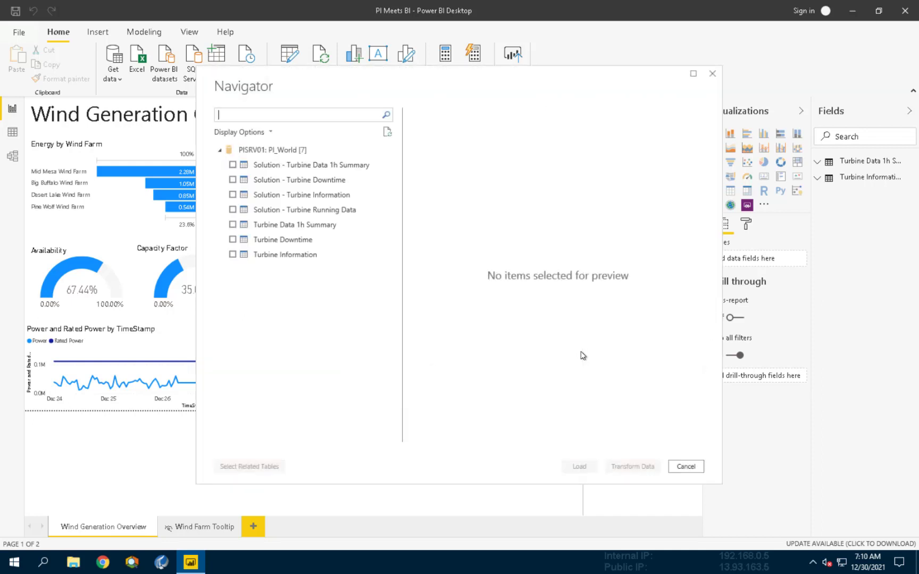
# - Tick Turbine Downtime in the Navigator and load it
pyautogui.click(233, 241)
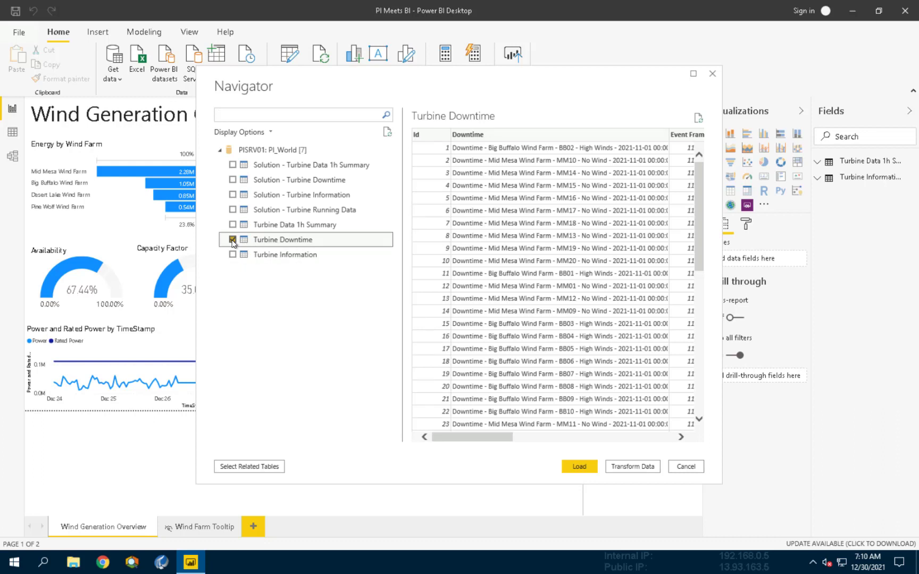
pyautogui.click(574, 468)
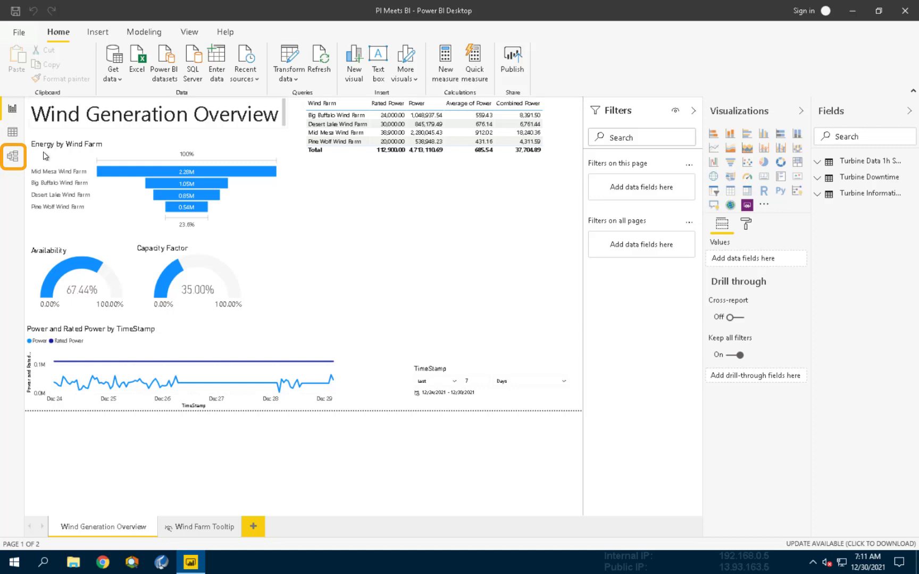
# - In Model view, replace the Id relationship to Turbine Downtime with a Wind Turbine link from Turbine Information
pyautogui.click(16, 160)
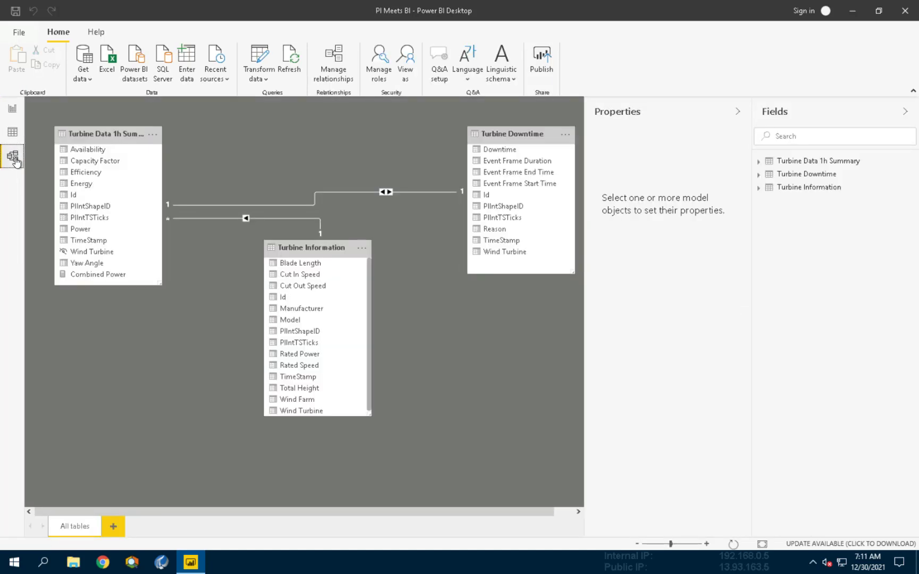
pyautogui.rightClick(357, 191)
pyautogui.press('Escape')
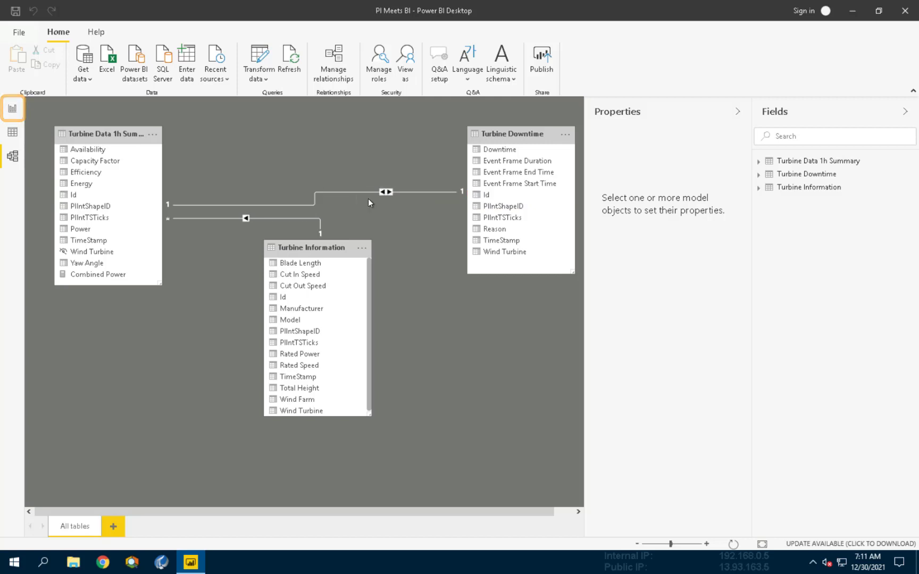
pyautogui.press('Delete')
pyautogui.click(527, 302)
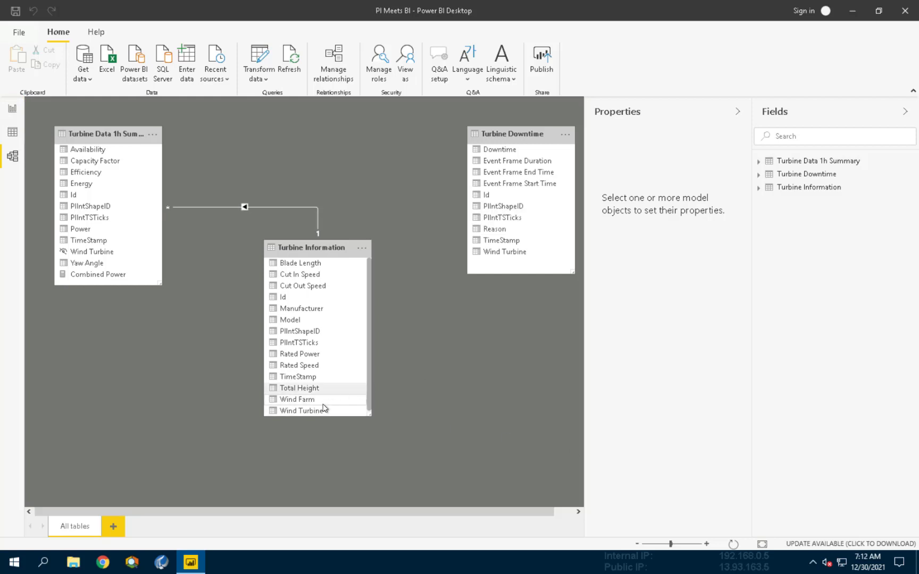
pyautogui.moveTo(336, 407); pyautogui.dragTo(528, 252)
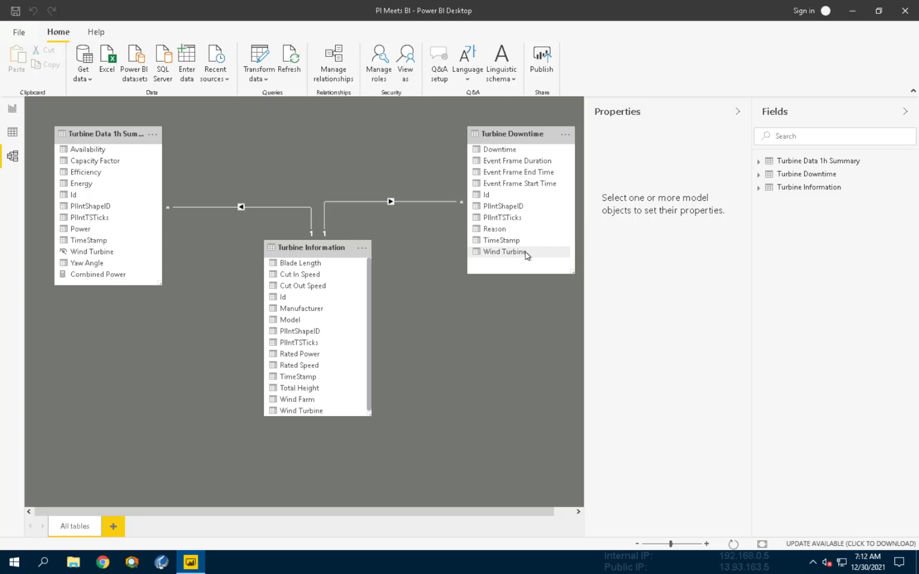
pyautogui.click(13, 109)
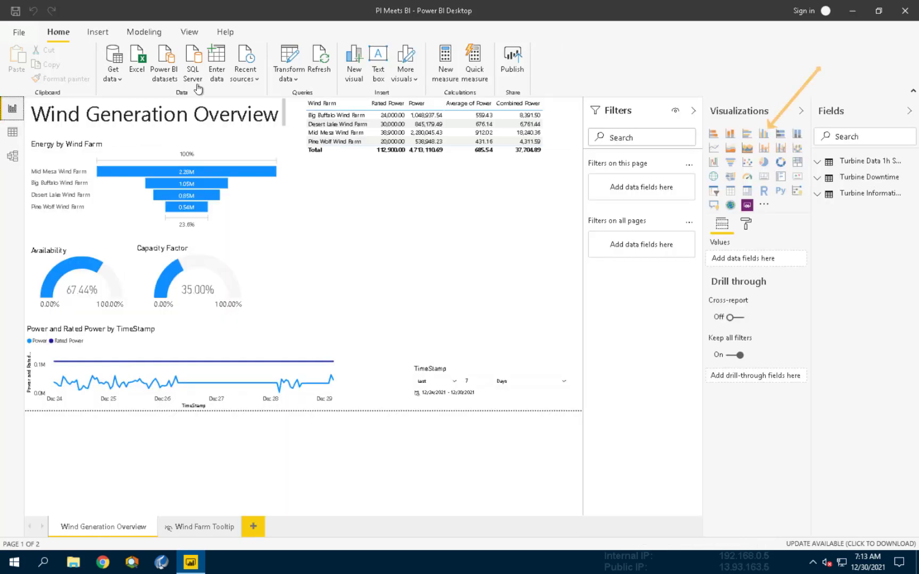
# - Add a clustered column chart with Wind Farm on the axis and Event Frame Duration as value
pyautogui.click(764, 134)
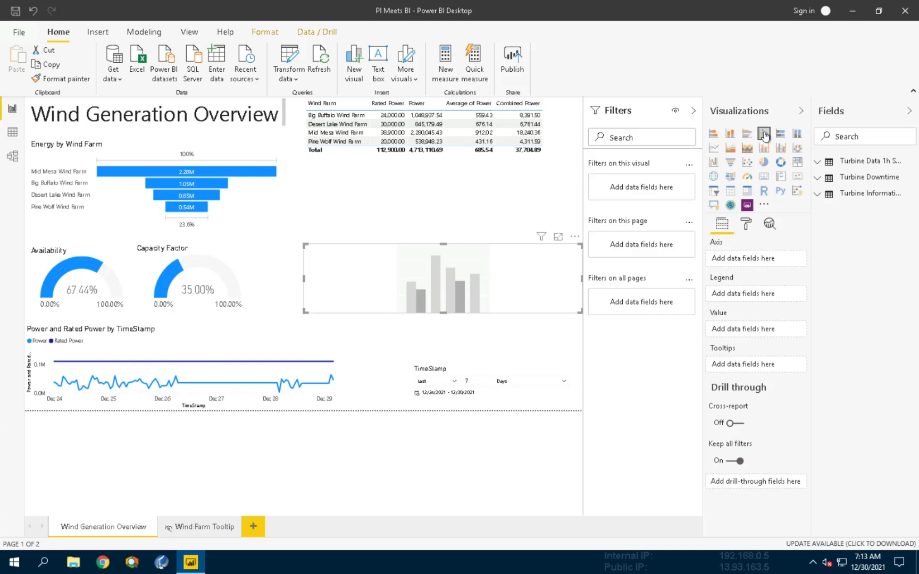
pyautogui.click(820, 196)
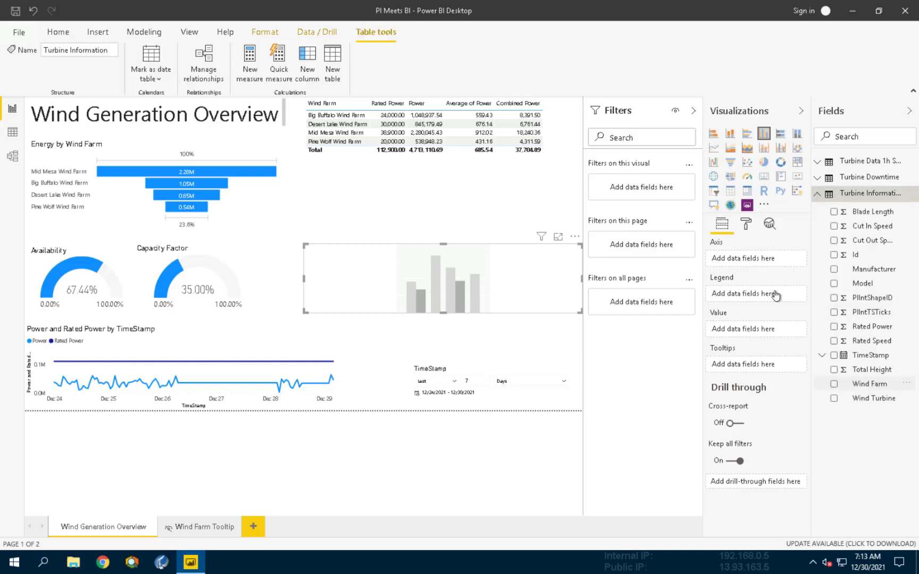
pyautogui.moveTo(777, 295); pyautogui.dragTo(765, 264)
pyautogui.click(819, 181)
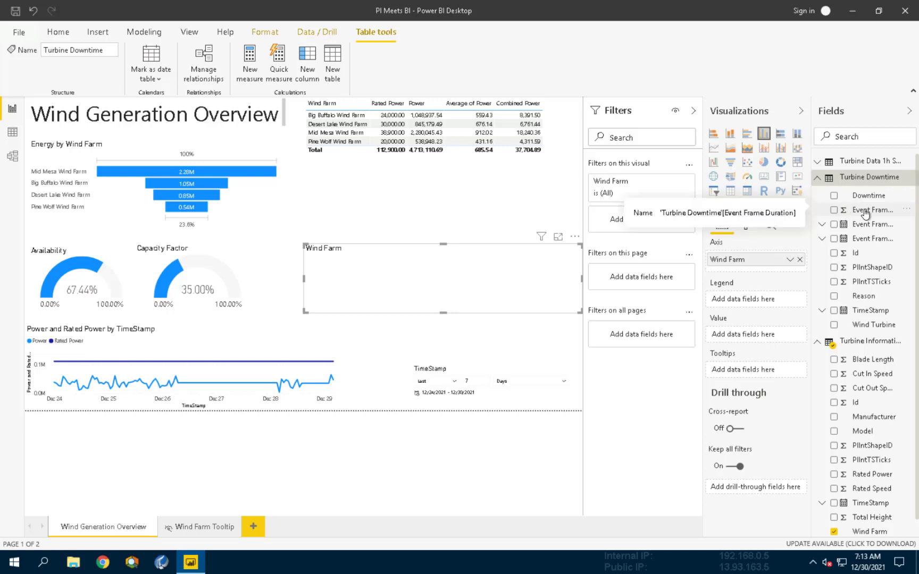
pyautogui.moveTo(865, 214); pyautogui.dragTo(762, 340)
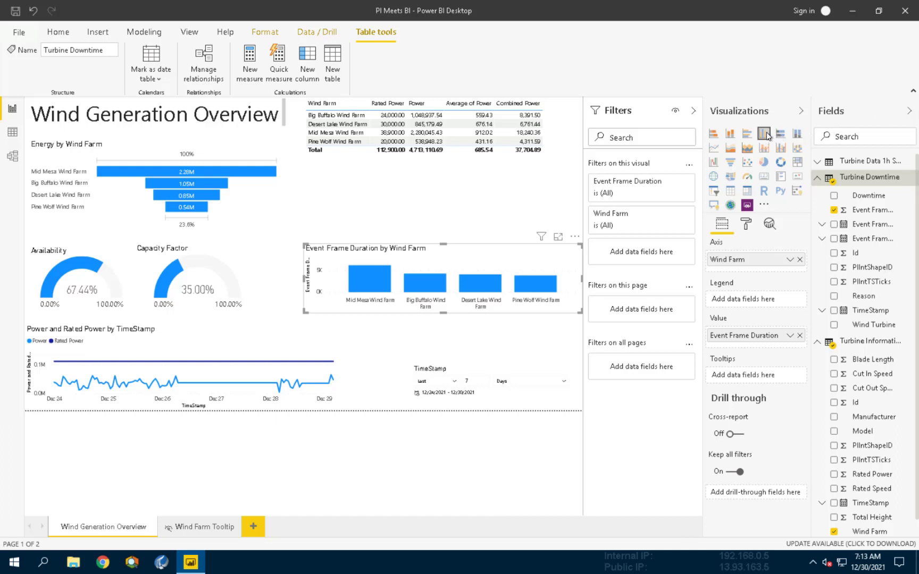
pyautogui.click(471, 393)
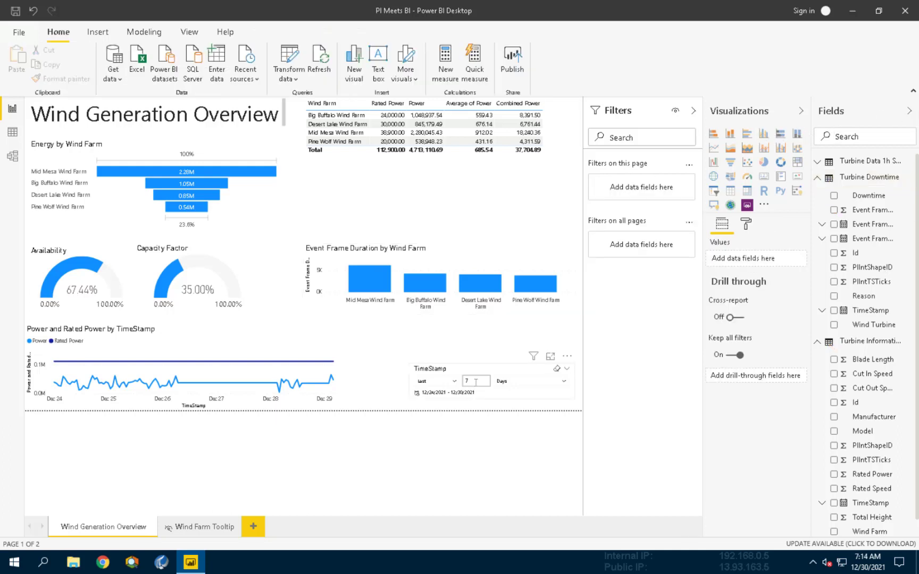
# - Enter a smaller day count (4) in the TimeStamp slicer, then switch to Data view
pyautogui.doubleClick(475, 381)
pyautogui.write('4')
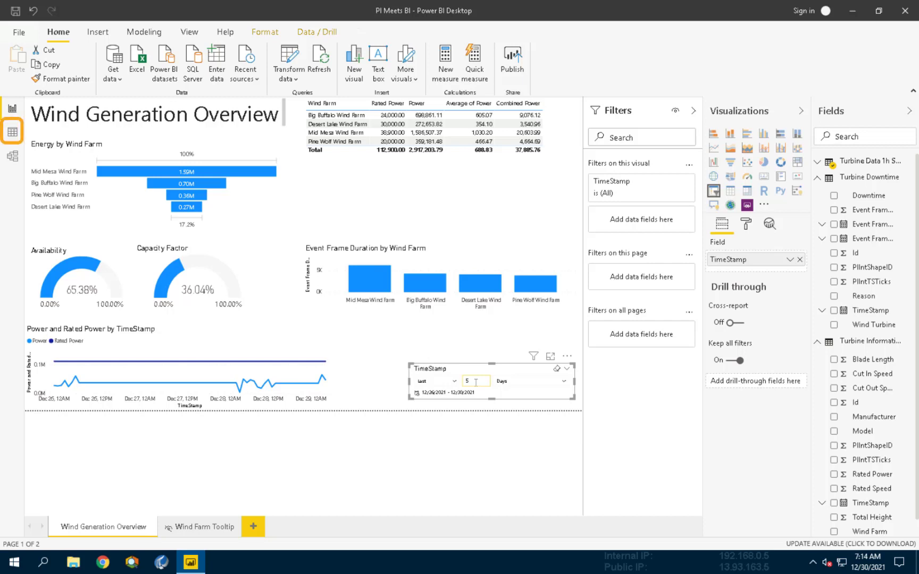
pyautogui.press('BackSpace')
pyautogui.click(19, 136)
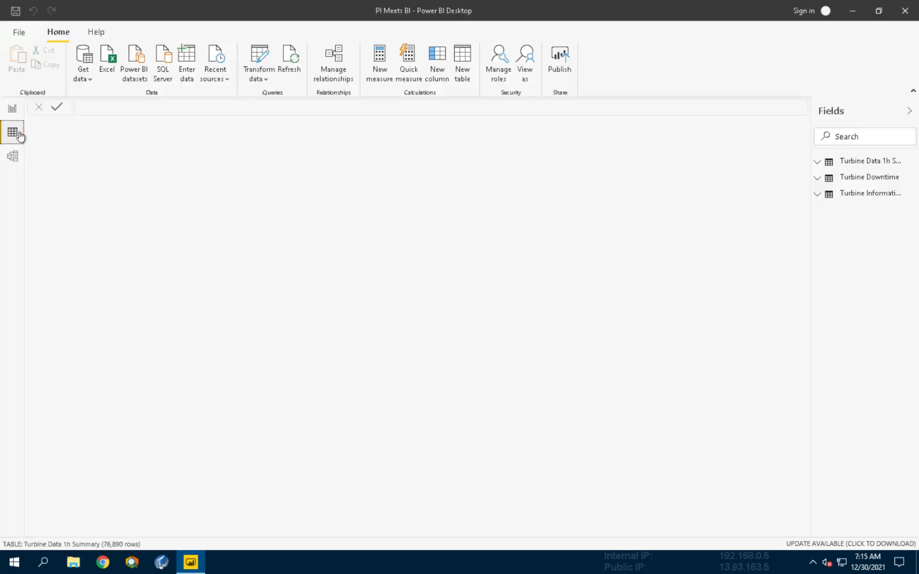
# - Create a calculated table Date = Calendar(TODAY()-90, TODAY())
pyautogui.click(471, 77)
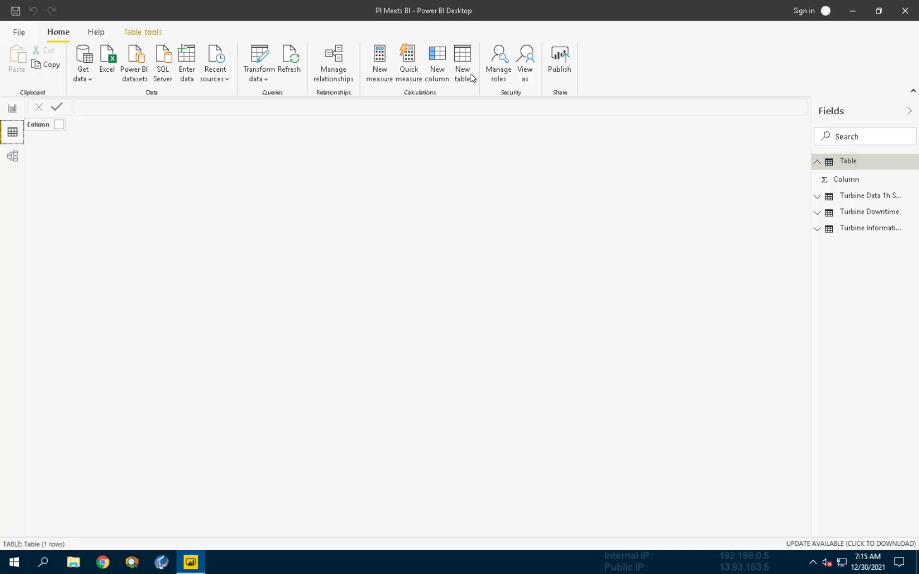
pyautogui.press('BackSpace')
pyautogui.write('D')
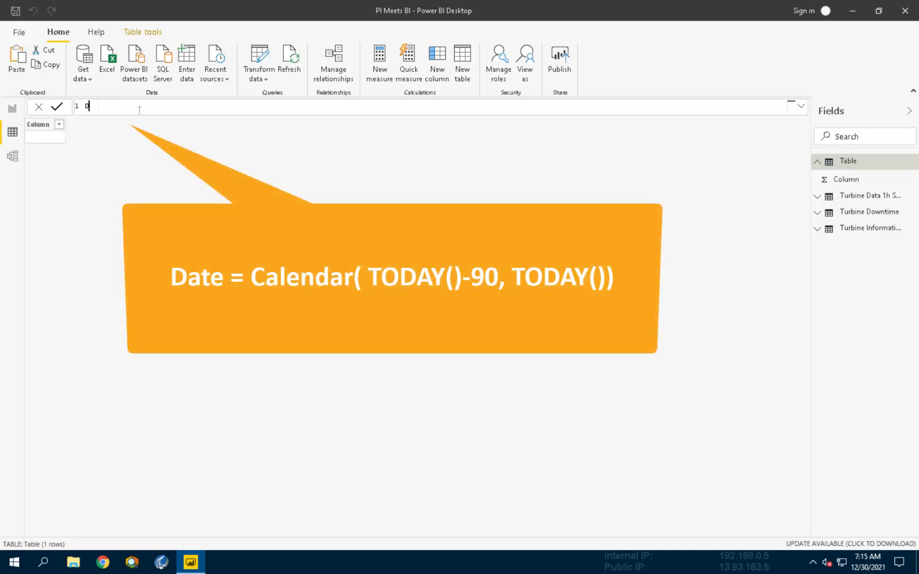
pyautogui.write('ate = ')
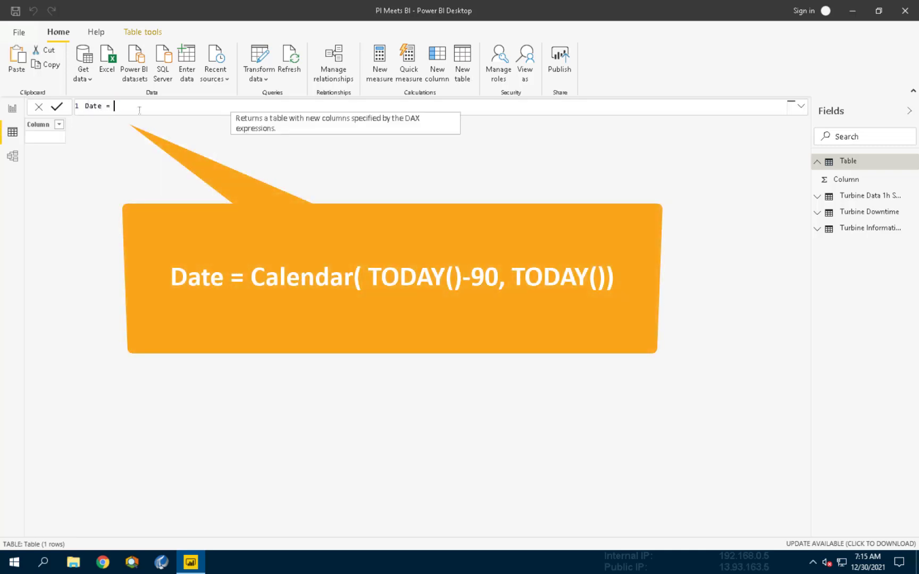
pyautogui.write('Calendar')
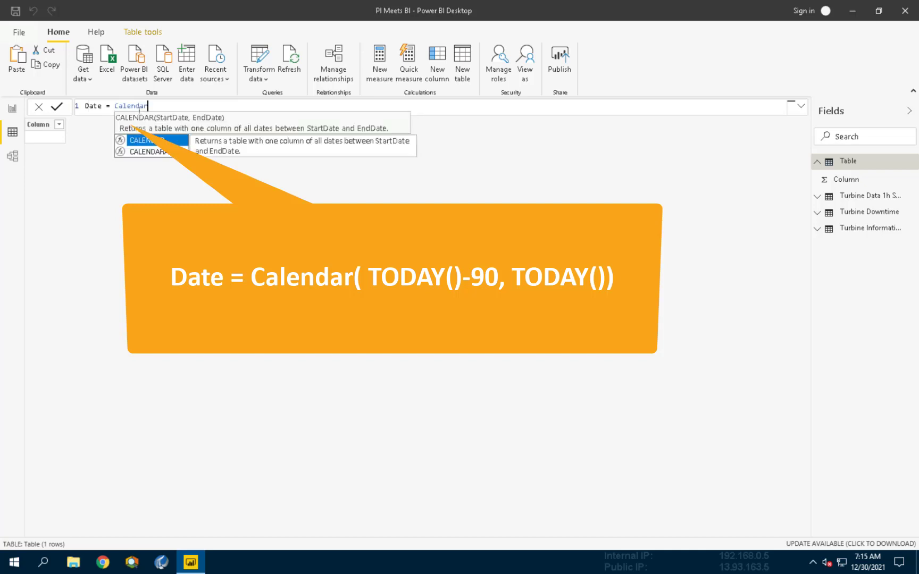
pyautogui.press('BackSpace')
pyautogui.write('( TODA')
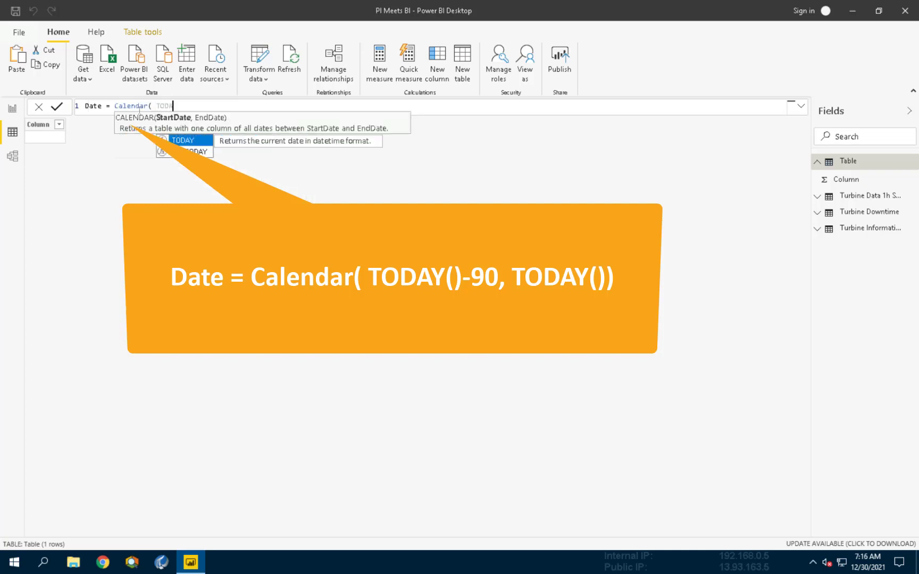
pyautogui.write('Y()')
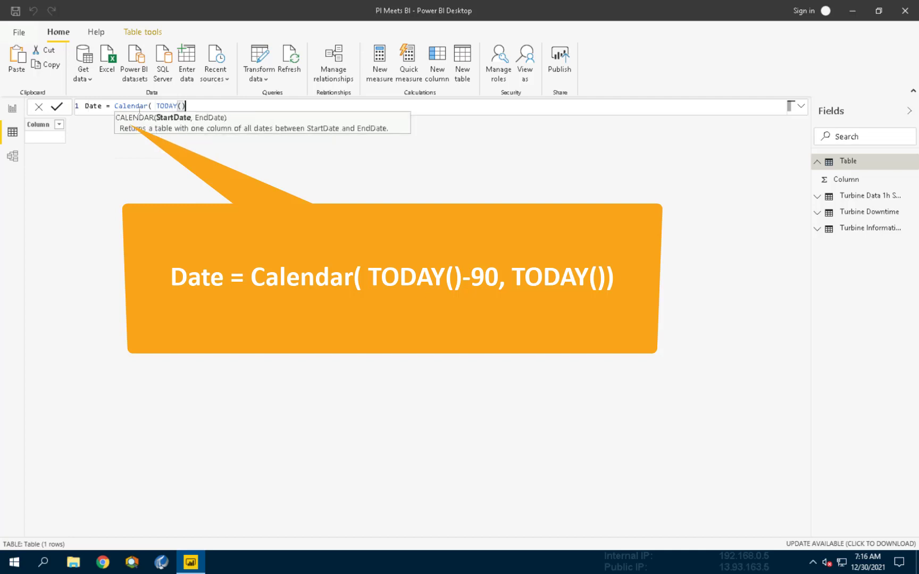
pyautogui.write('-90, TOD')
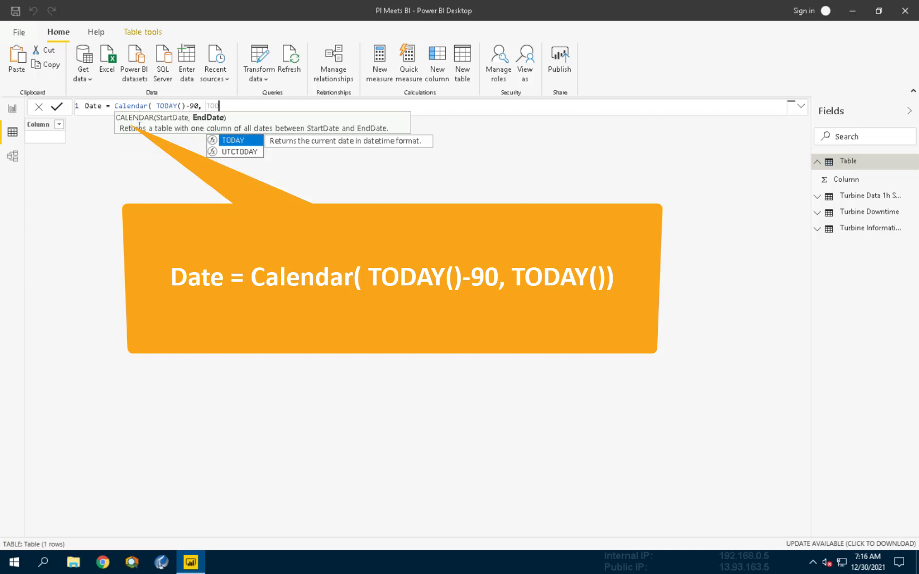
pyautogui.write('AY())')
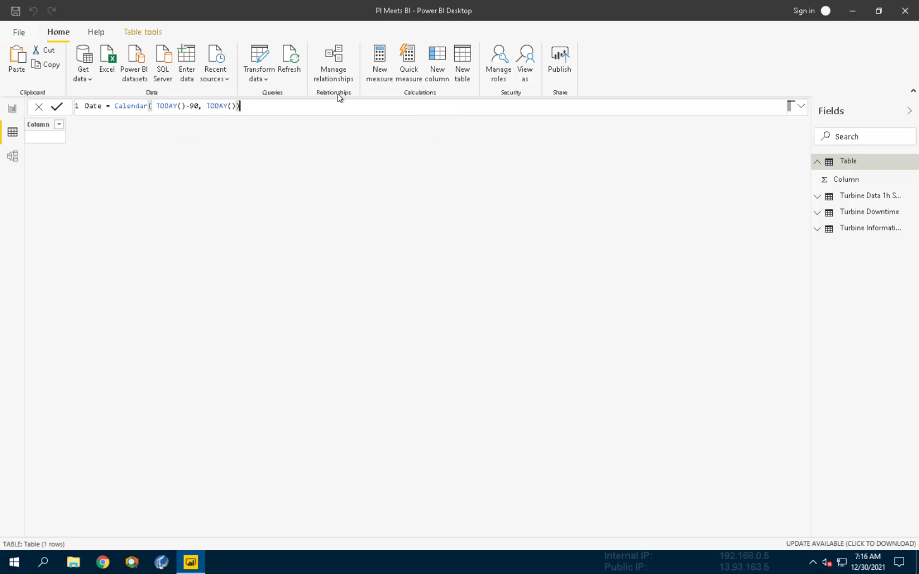
pyautogui.press('Return')
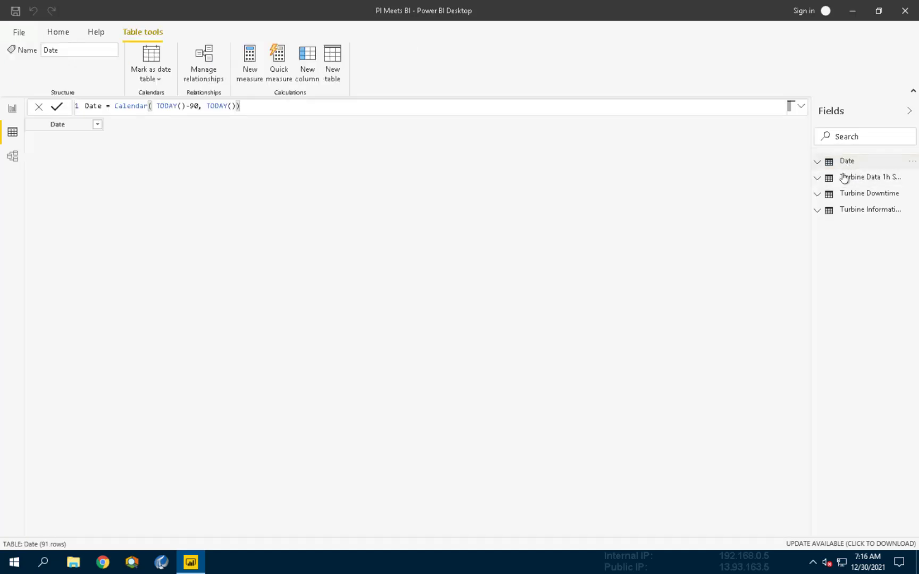
# - Expand the Date table and view its Date column values
pyautogui.click(845, 168)
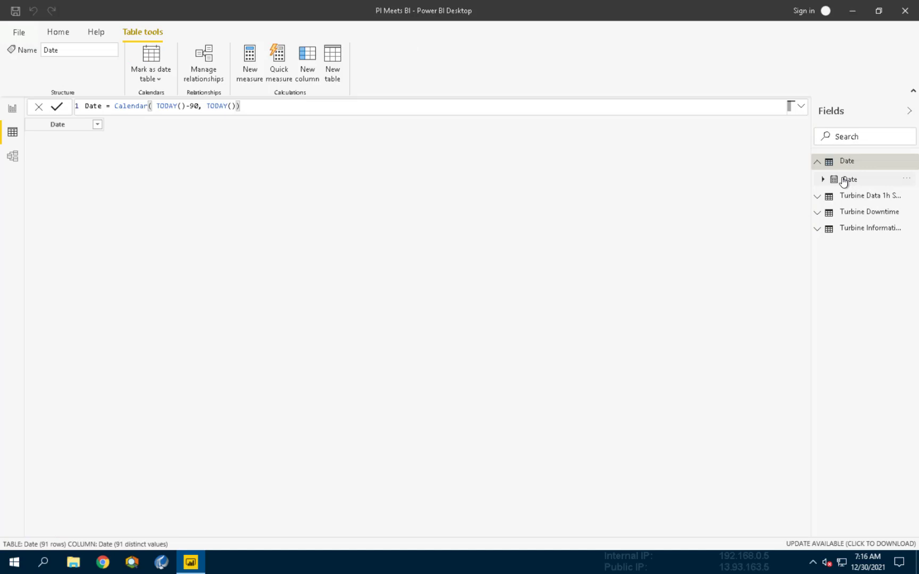
pyautogui.click(844, 181)
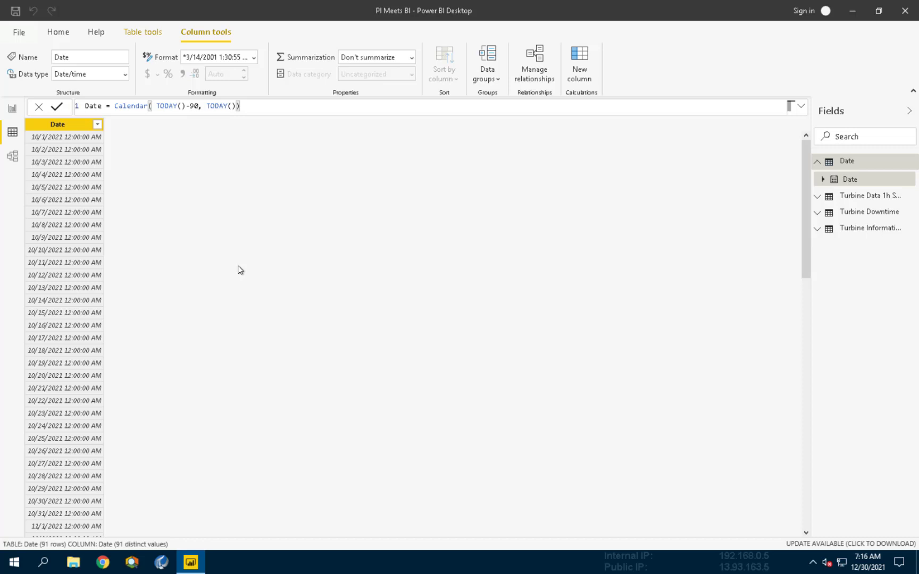
pyautogui.click(67, 36)
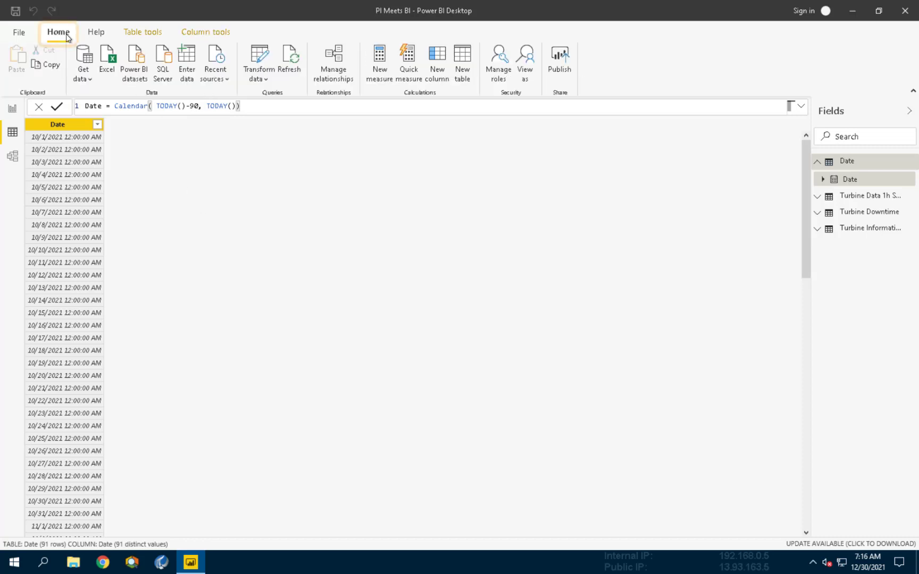
# - In Power Query, add a Date Only column from TimeStamp to Turbine Data 1h Summary, then select Turbine Downtime
pyautogui.click(260, 57)
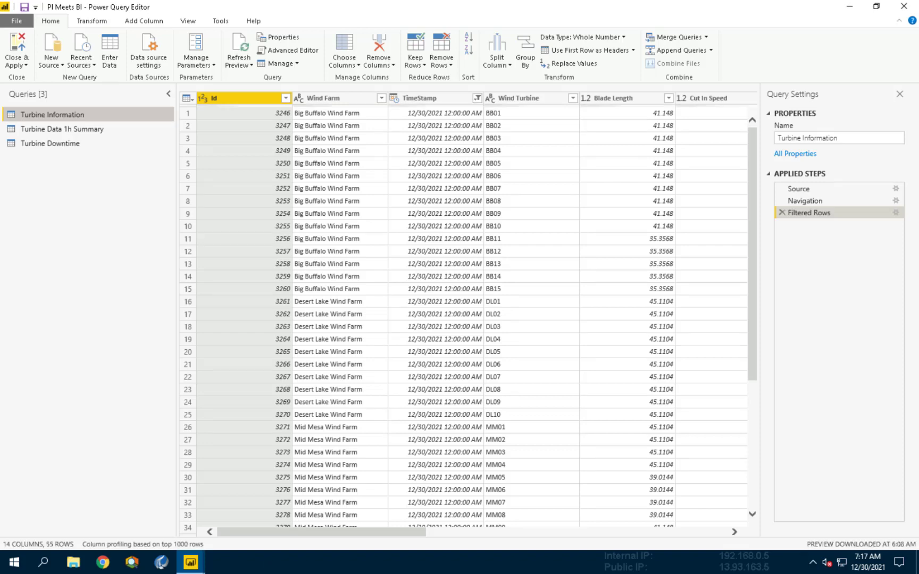
pyautogui.click(109, 132)
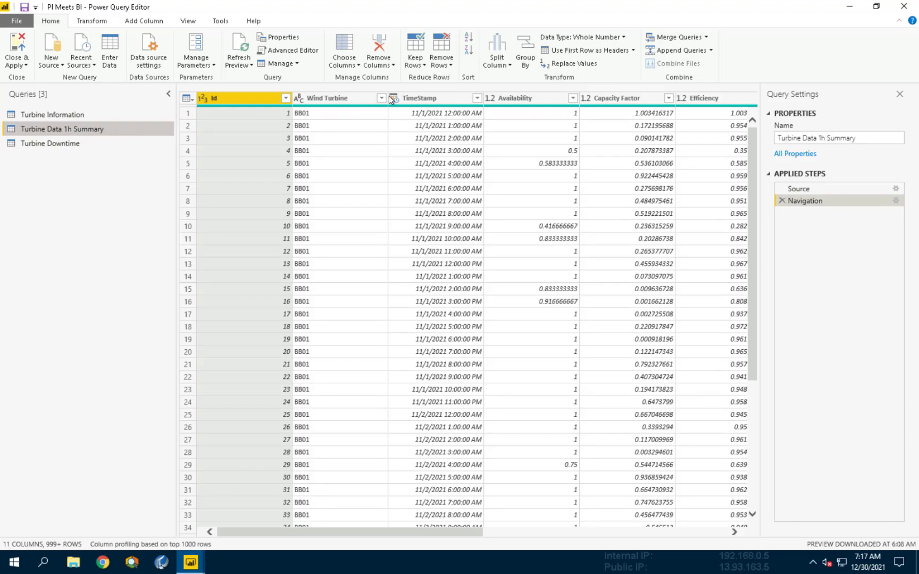
pyautogui.click(415, 99)
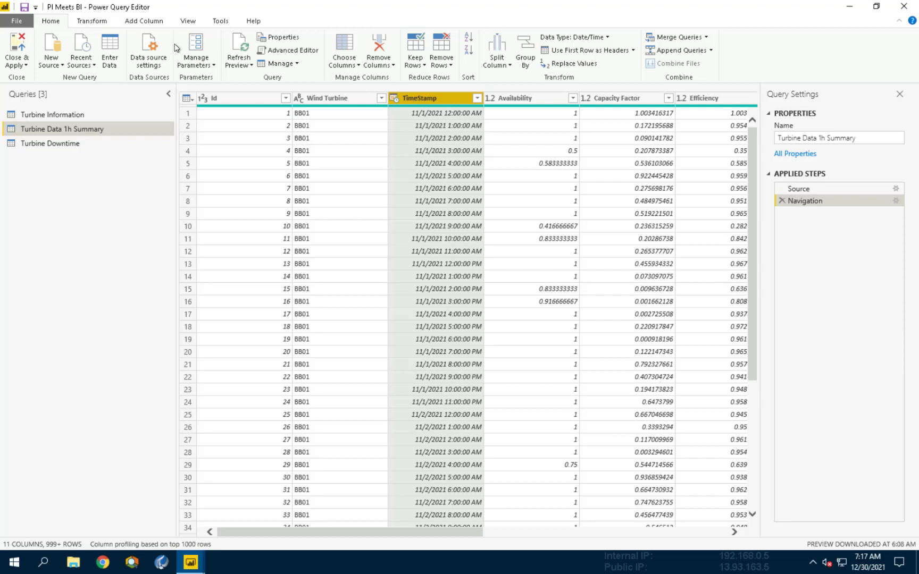
pyautogui.click(159, 23)
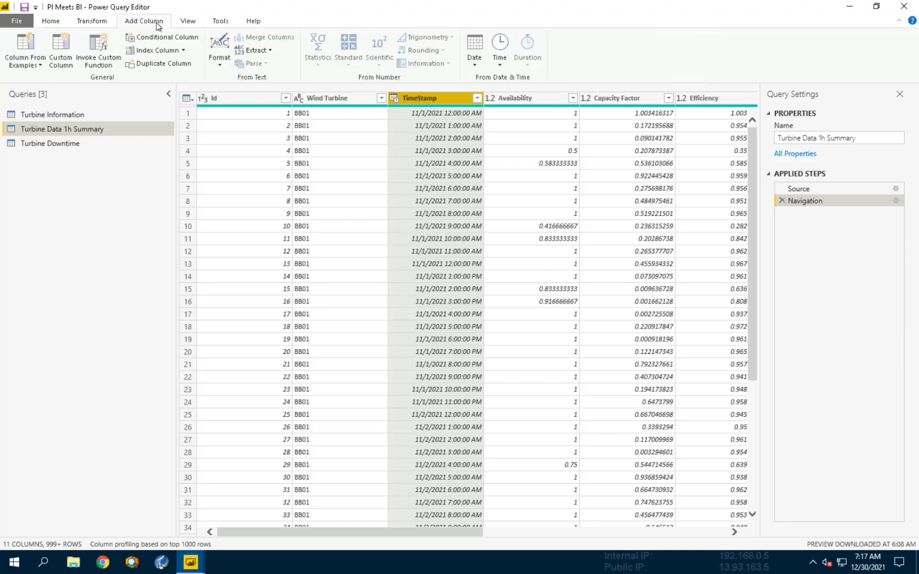
pyautogui.click(476, 69)
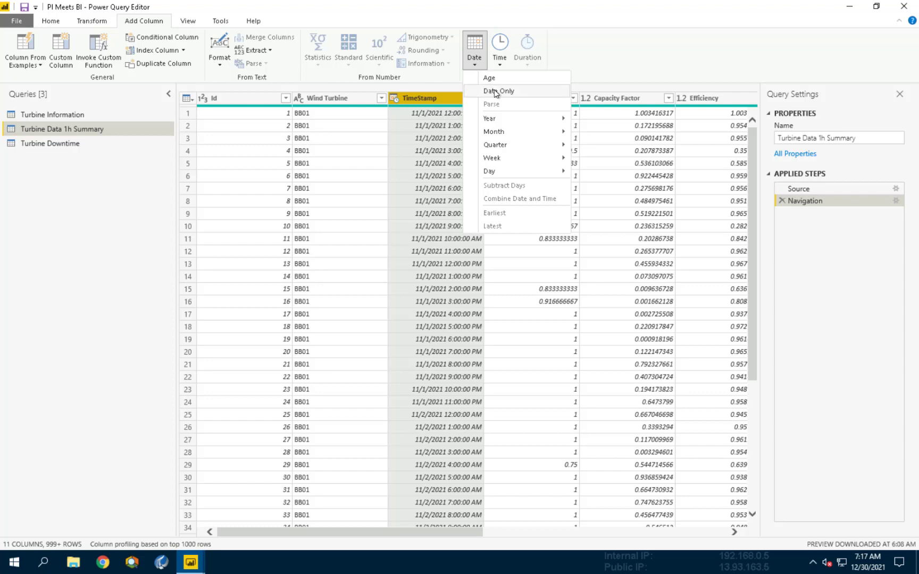
pyautogui.click(495, 91)
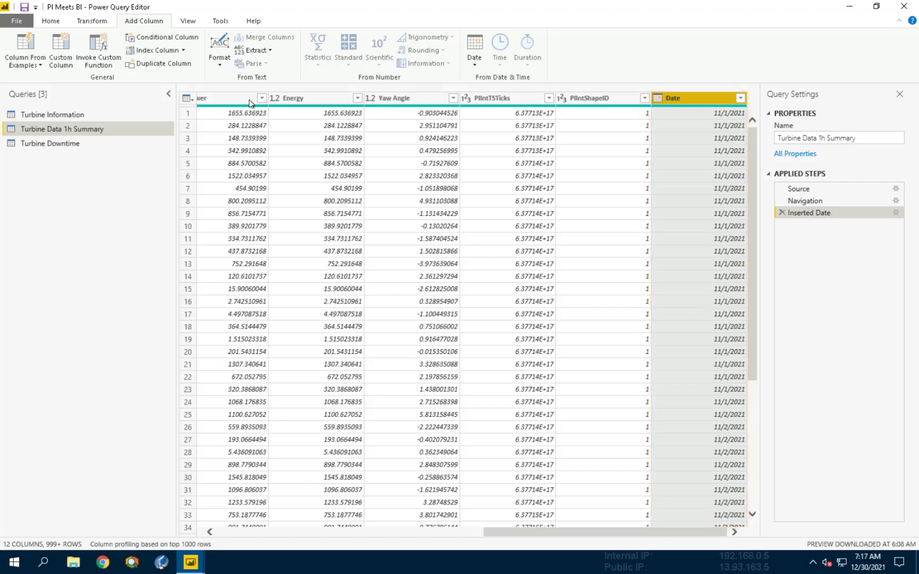
pyautogui.click(115, 148)
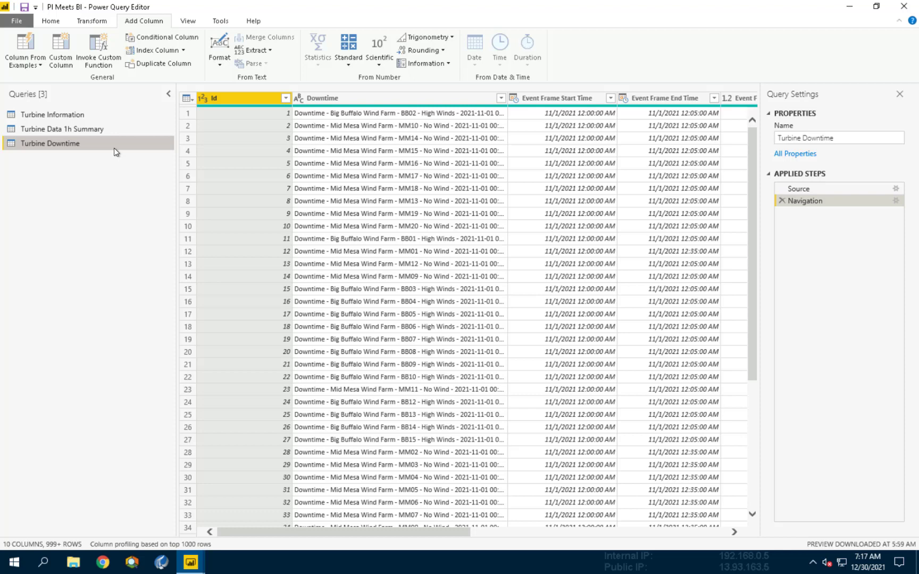
# - Add a Date Only column from Event Frame Start Time to Turbine Downtime
pyautogui.click(552, 128)
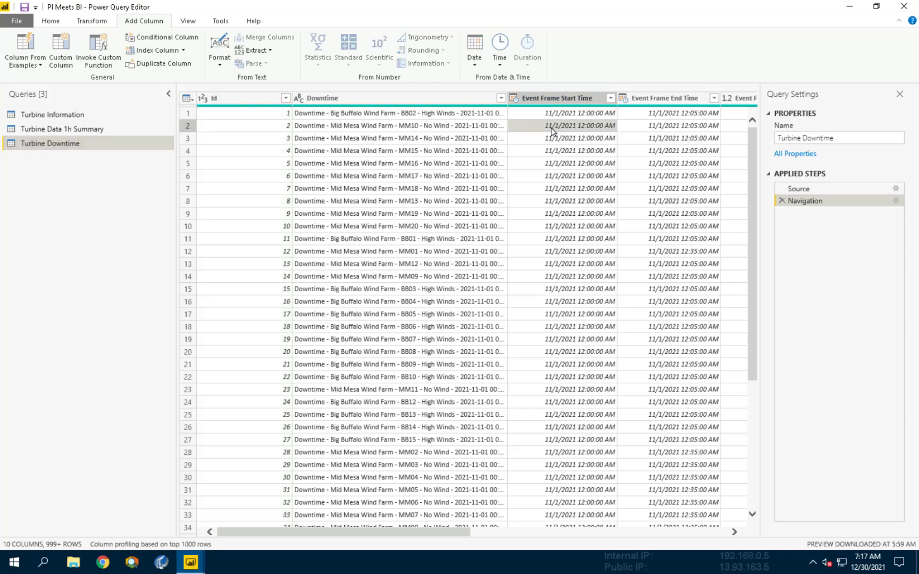
pyautogui.click(610, 101)
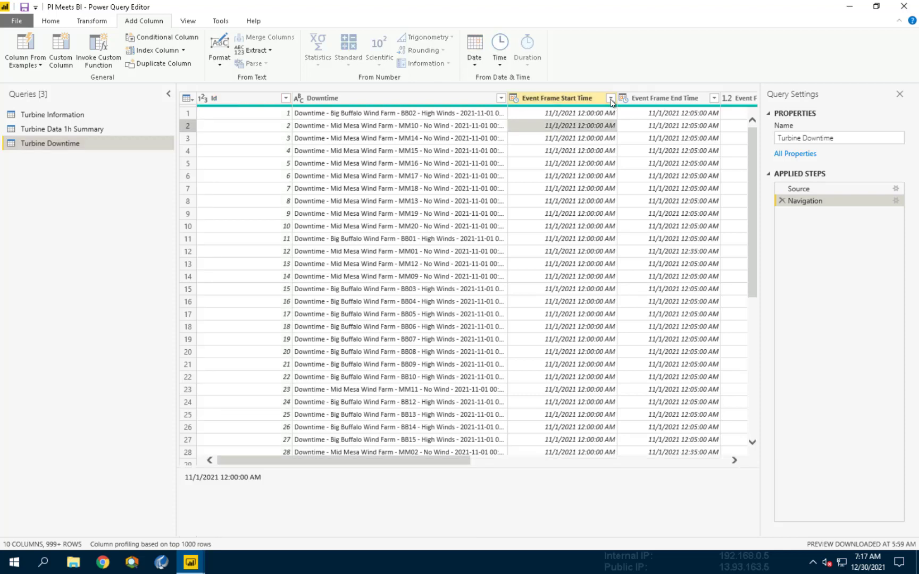
pyautogui.click(474, 60)
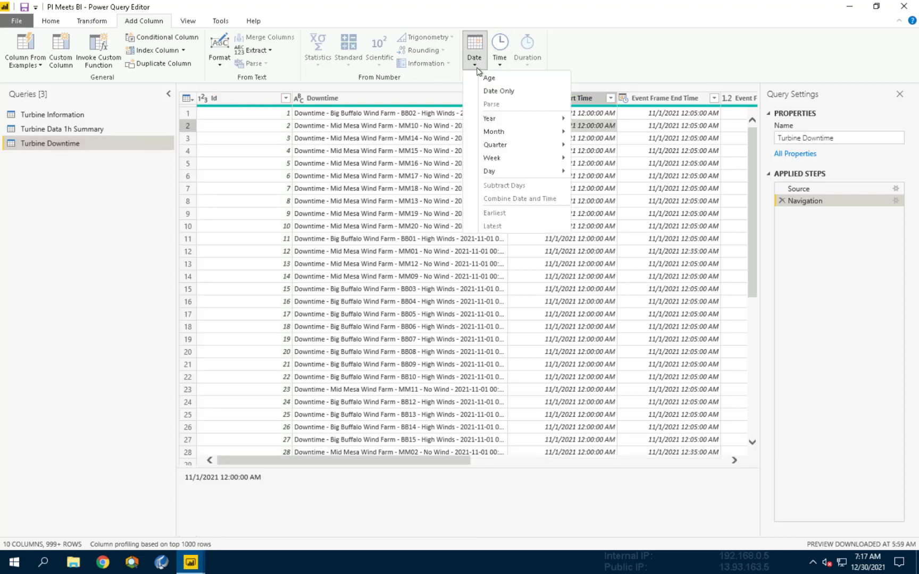
pyautogui.click(492, 91)
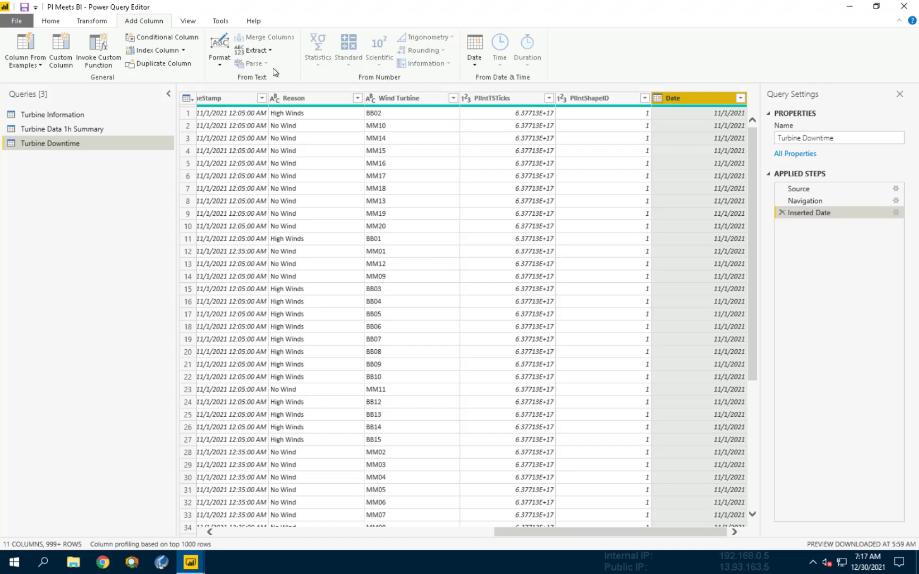
# - Close the Power Query Editor and apply the query changes
pyautogui.click(51, 23)
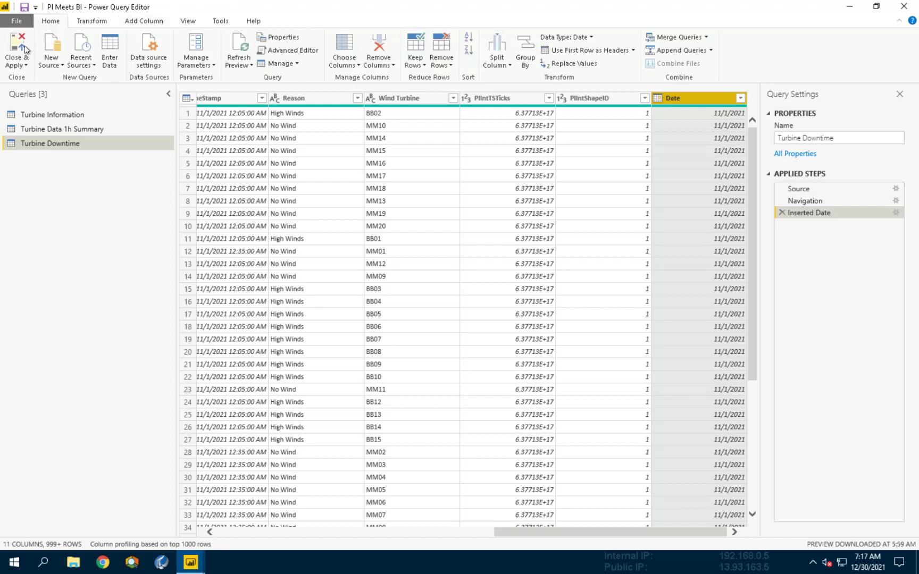
pyautogui.click(17, 65)
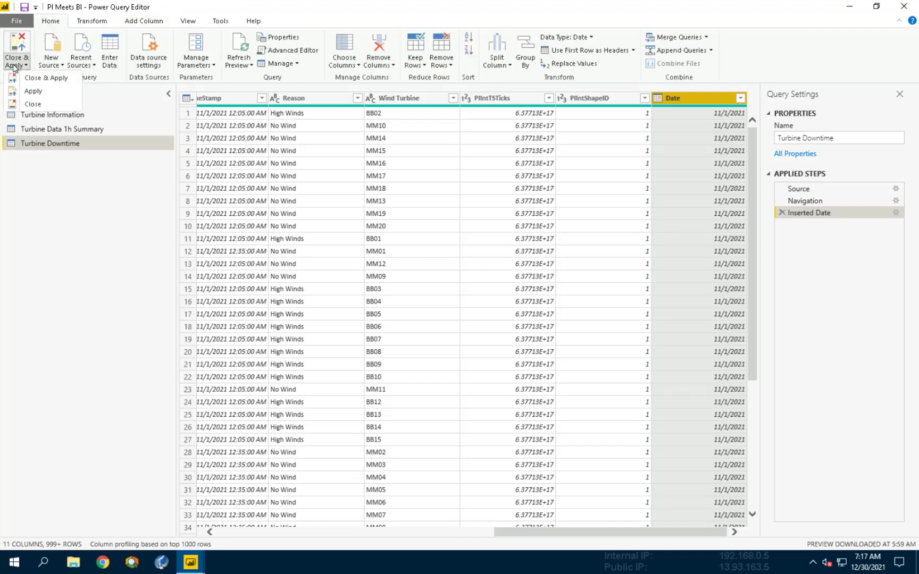
pyautogui.click(53, 79)
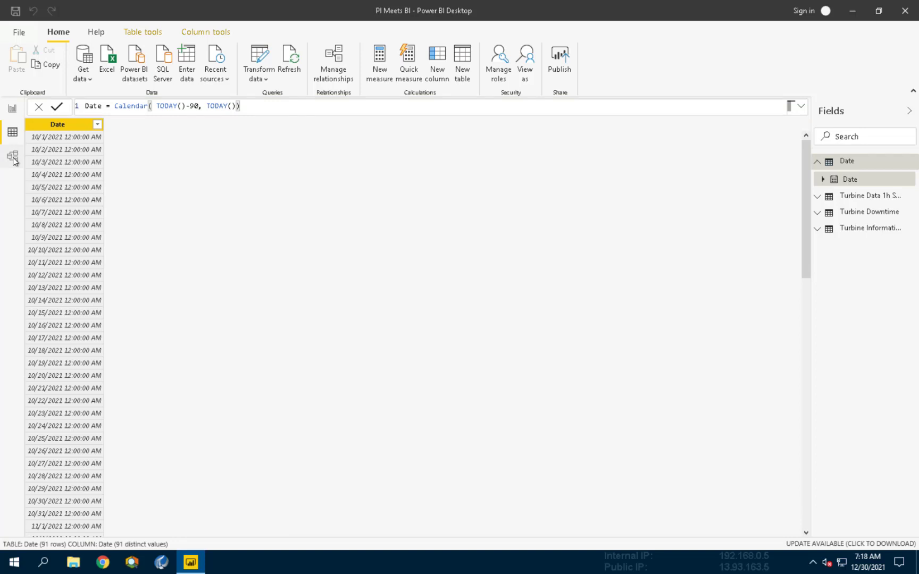
# - In Model view, shrink the Date table card and move it to the diagram's upper left
pyautogui.click(13, 158)
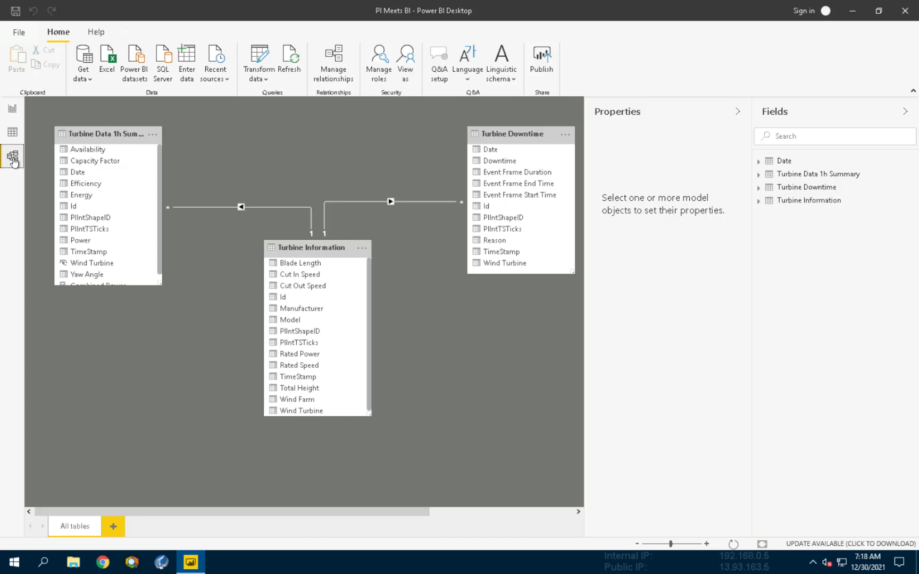
pyautogui.click(784, 160)
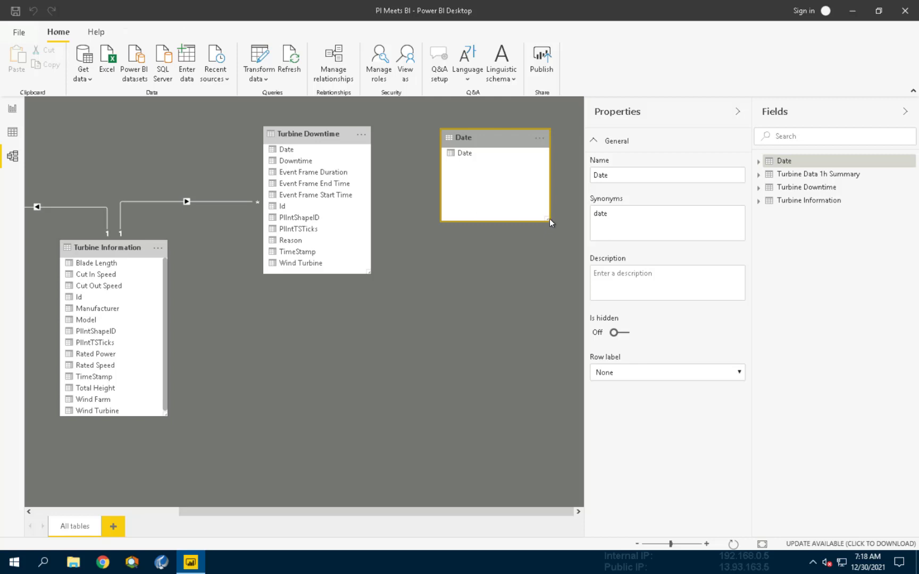
pyautogui.moveTo(550, 221); pyautogui.dragTo(518, 176)
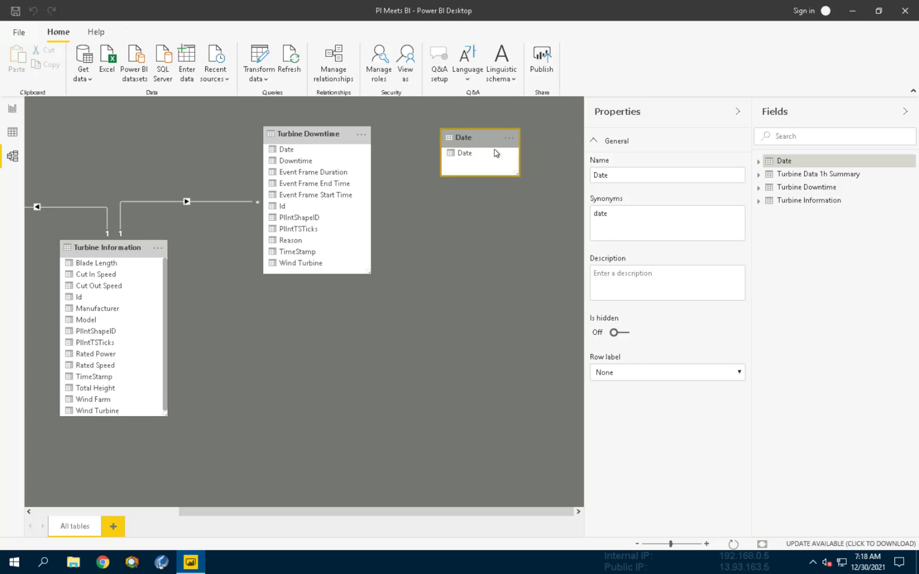
pyautogui.moveTo(494, 138); pyautogui.dragTo(135, 134)
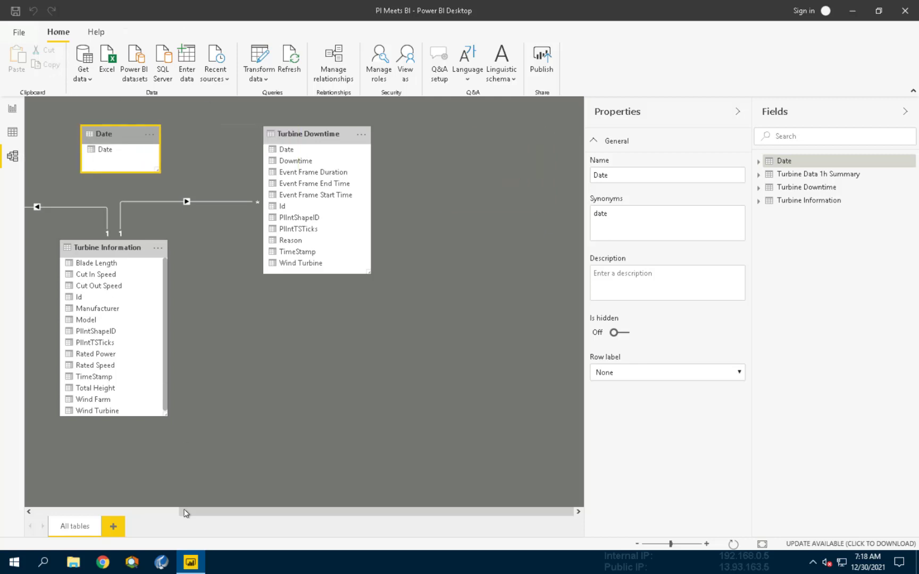
pyautogui.moveTo(184, 512); pyautogui.dragTo(50, 526)
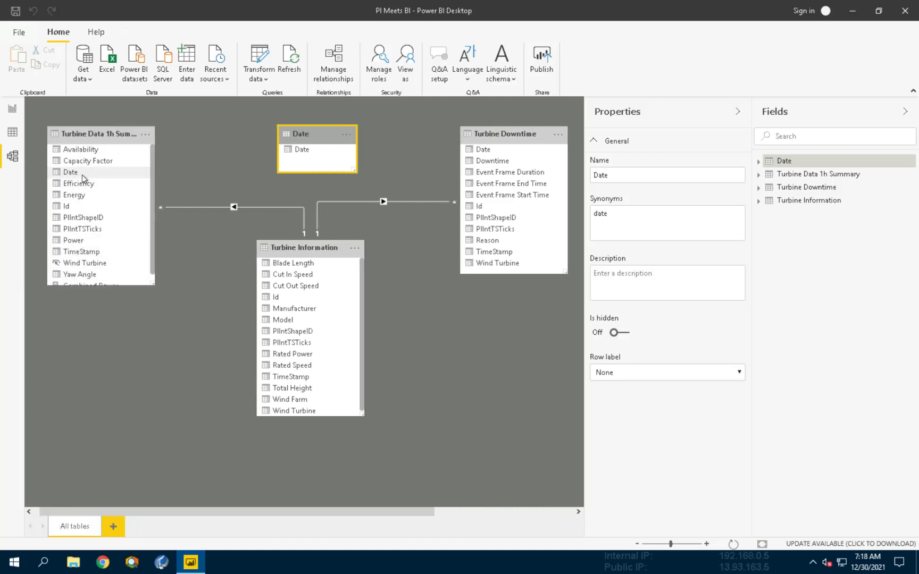
# - Relate the Date columns of Turbine Data 1h Summary and Turbine Downtime to Date[Date]
pyautogui.moveTo(84, 177); pyautogui.dragTo(302, 150)
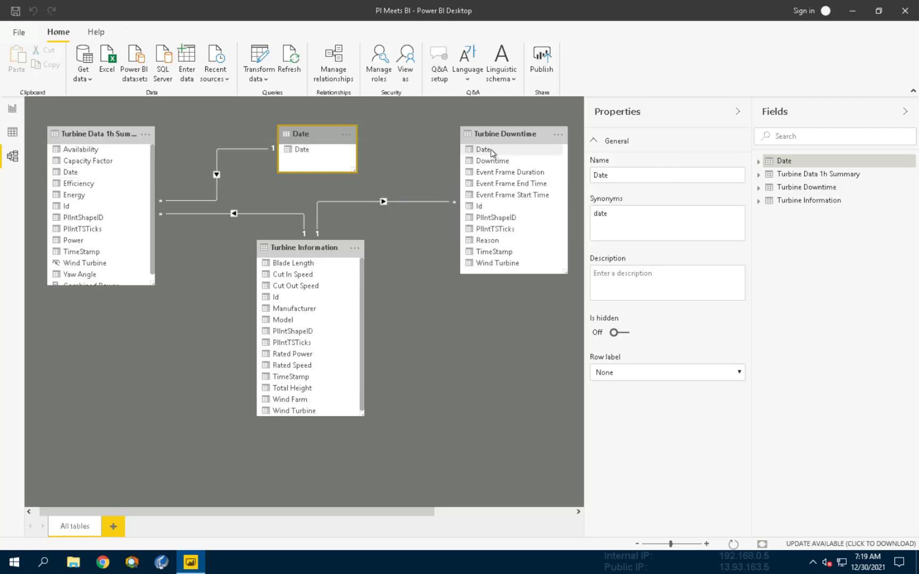
pyautogui.moveTo(492, 154); pyautogui.dragTo(305, 151)
pyautogui.moveTo(490, 154); pyautogui.dragTo(310, 153)
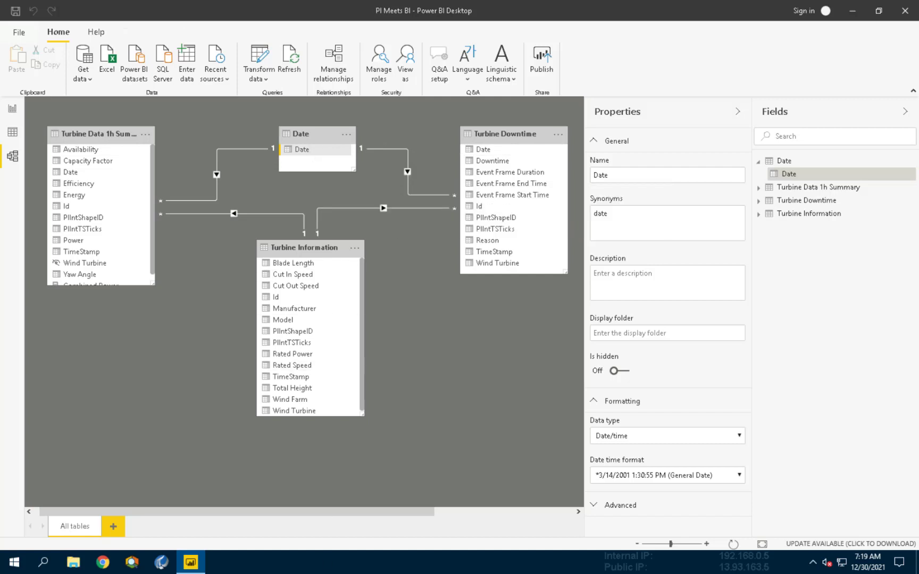
# - On the report page, switch the slicer to Date[Date] and set it to the last 10 days
pyautogui.click(20, 110)
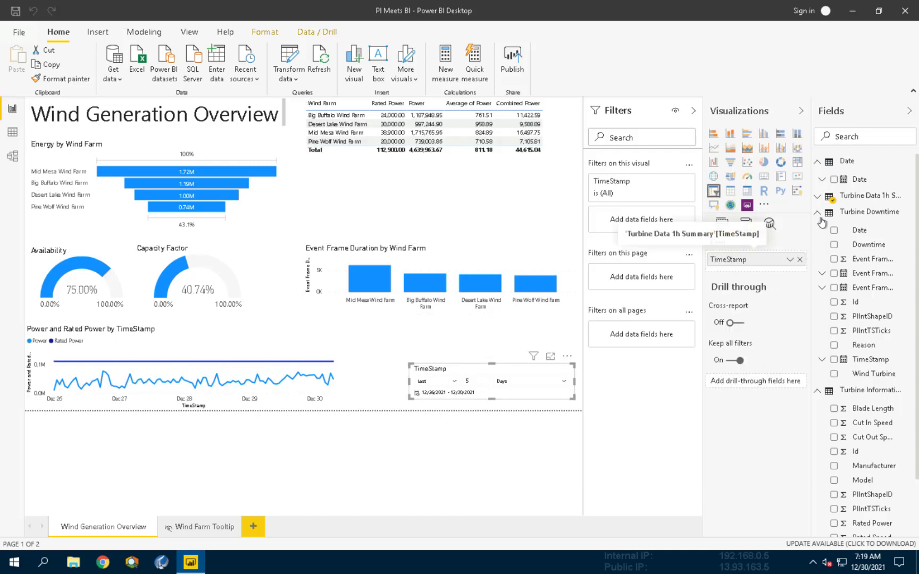
pyautogui.moveTo(867, 184); pyautogui.dragTo(746, 264)
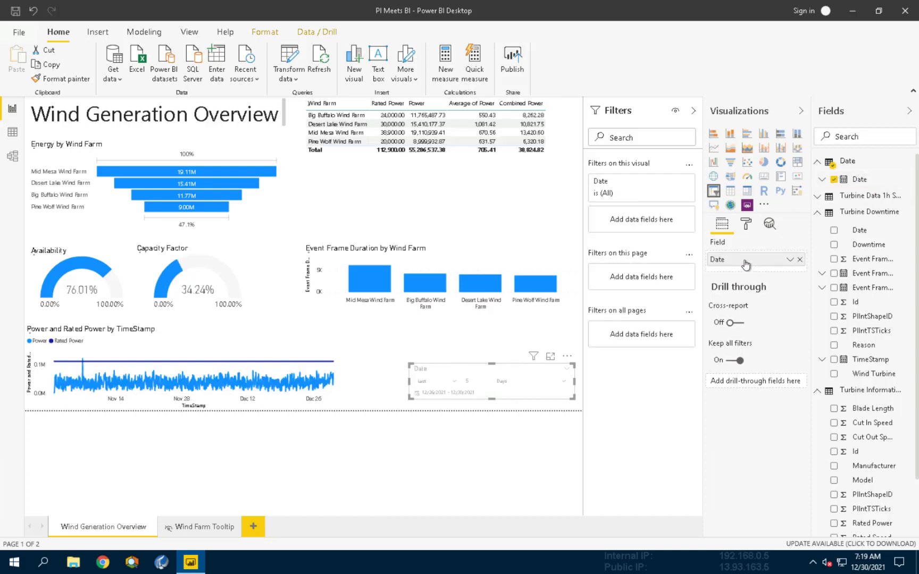
pyautogui.click(474, 379)
pyautogui.press('BackSpace')
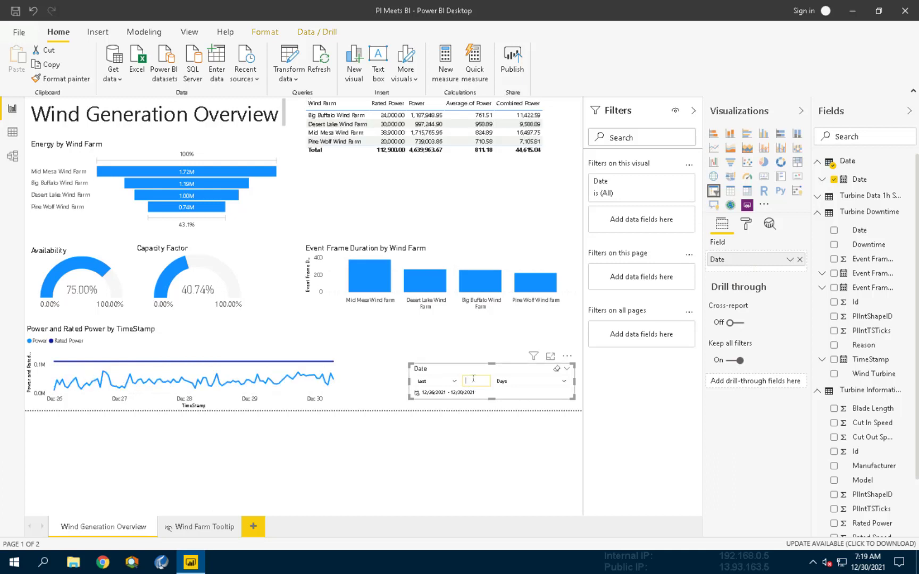
pyautogui.write('4')
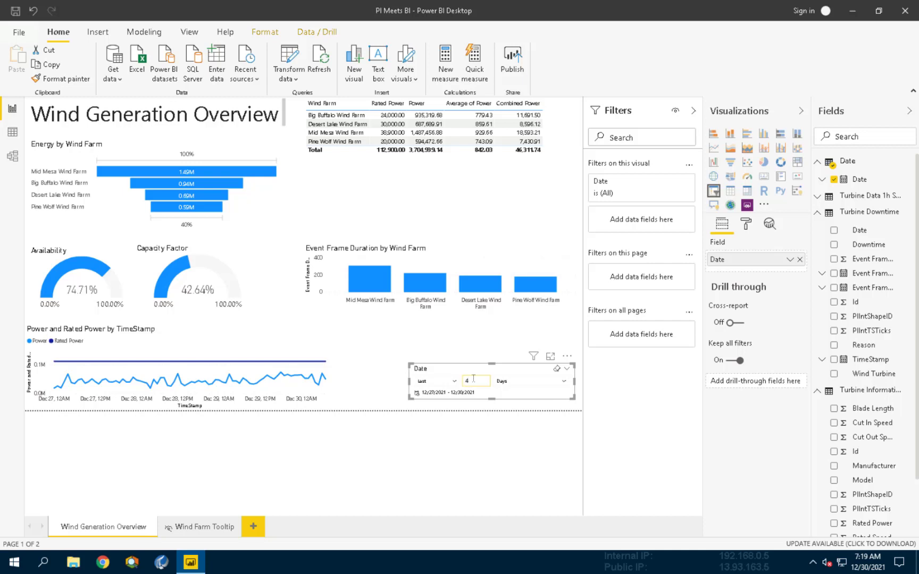
pyautogui.press('BackSpace')
pyautogui.write('7')
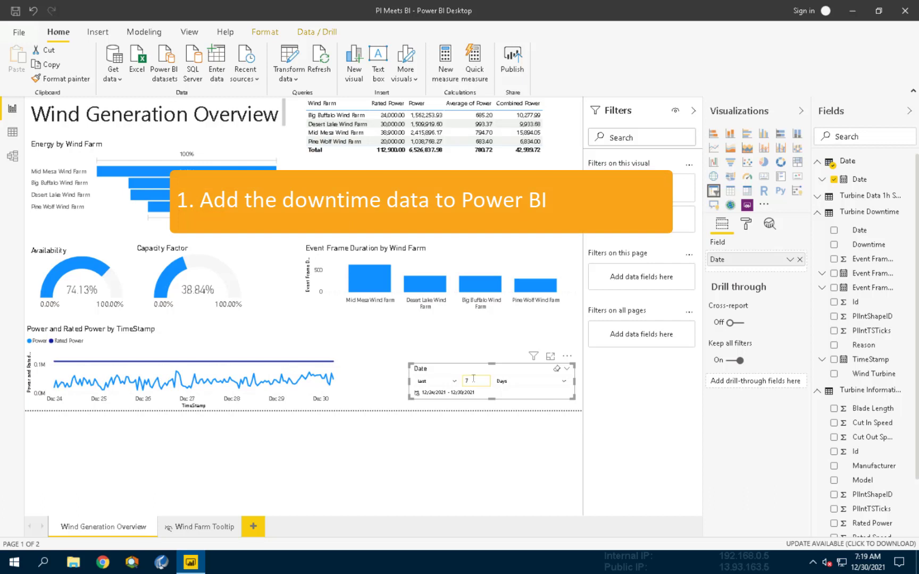
pyautogui.write('10')
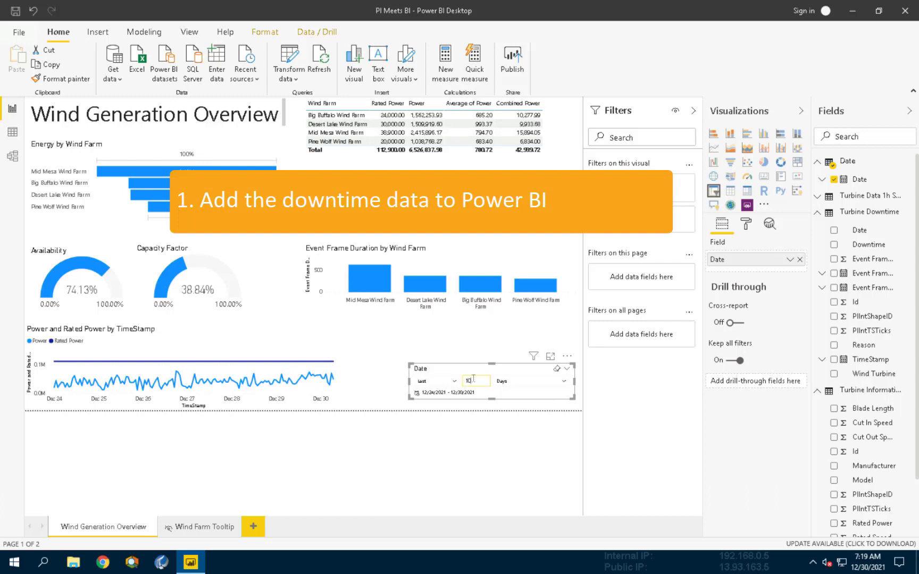